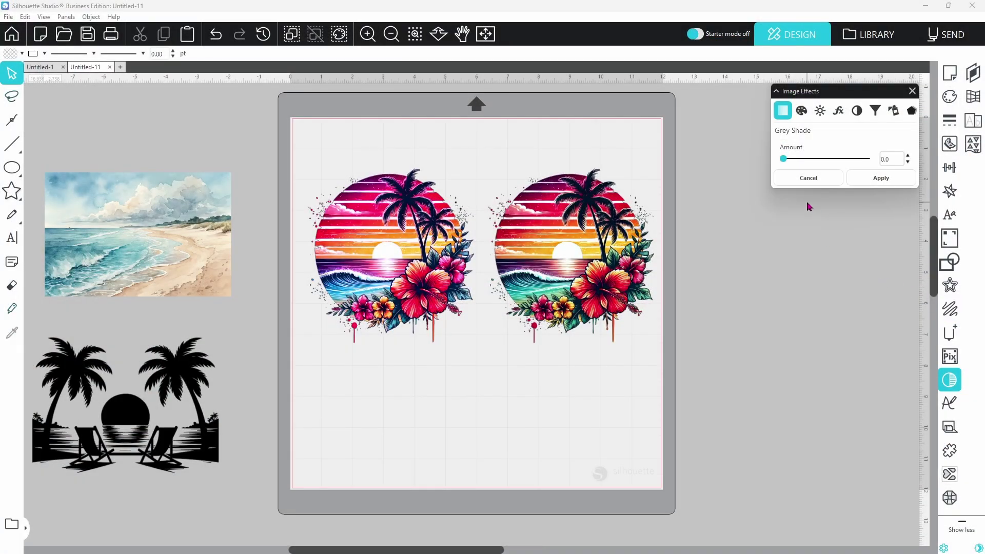
- Preview the right sunset copy at Brightness 100, then at -100
left_click(820, 112)
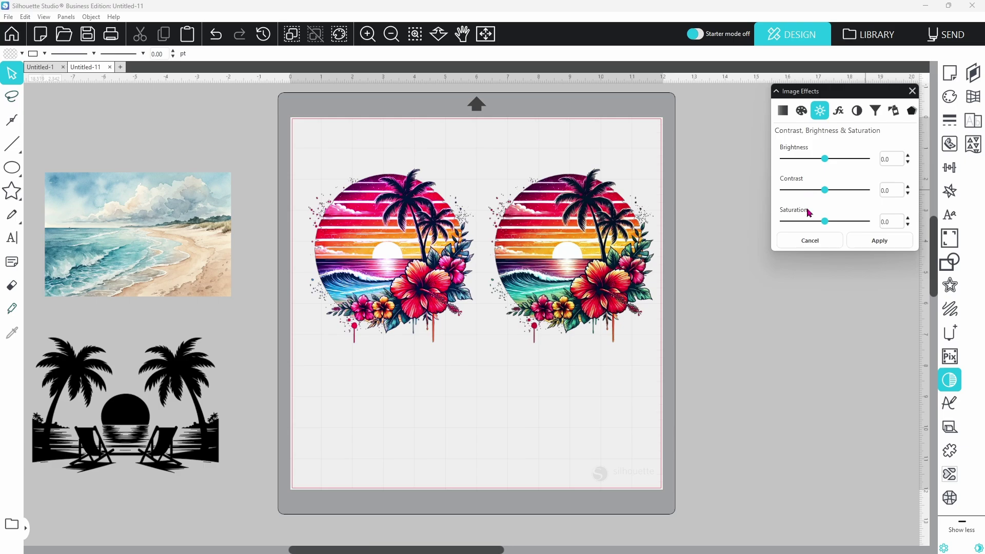
left_click(801, 111)
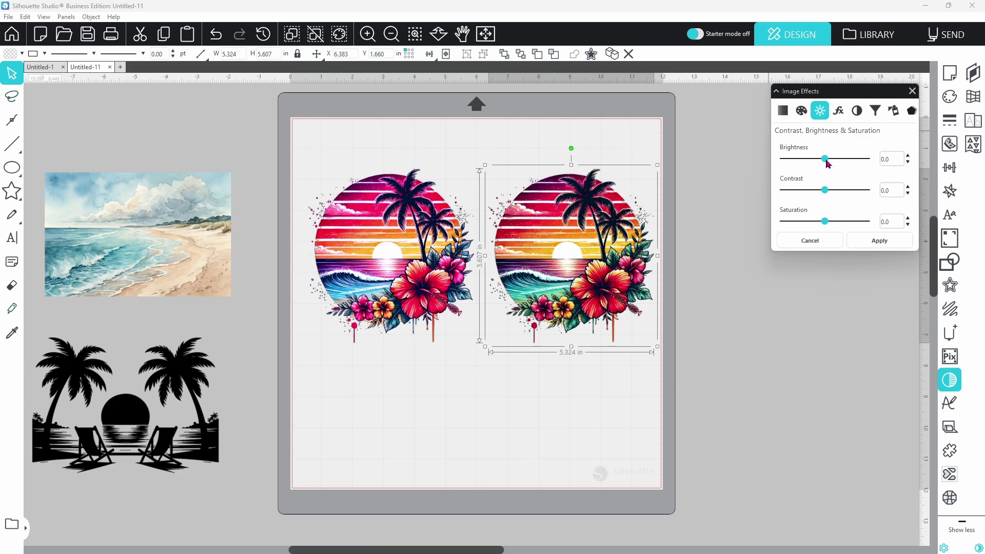
left_click_drag(831, 163, 871, 166)
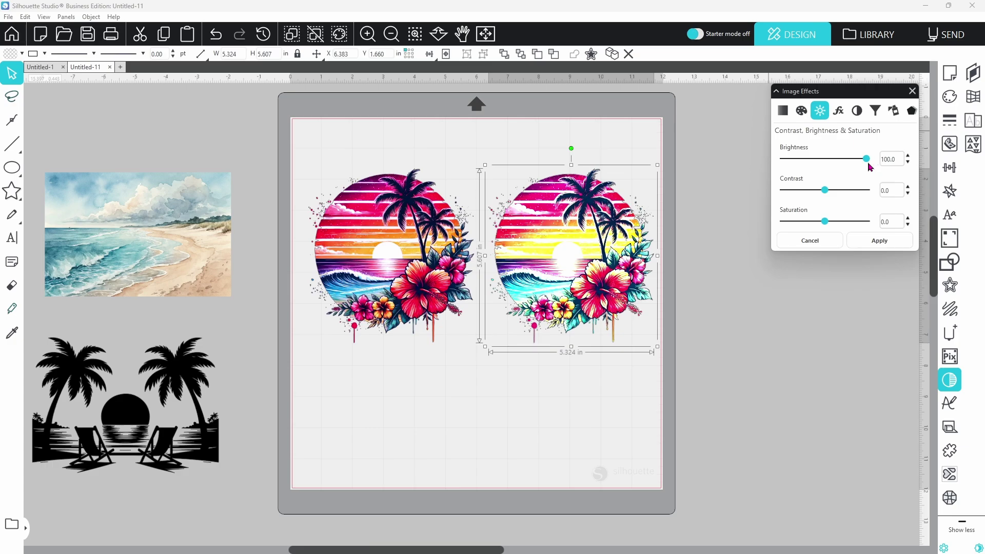
left_click_drag(868, 167, 776, 172)
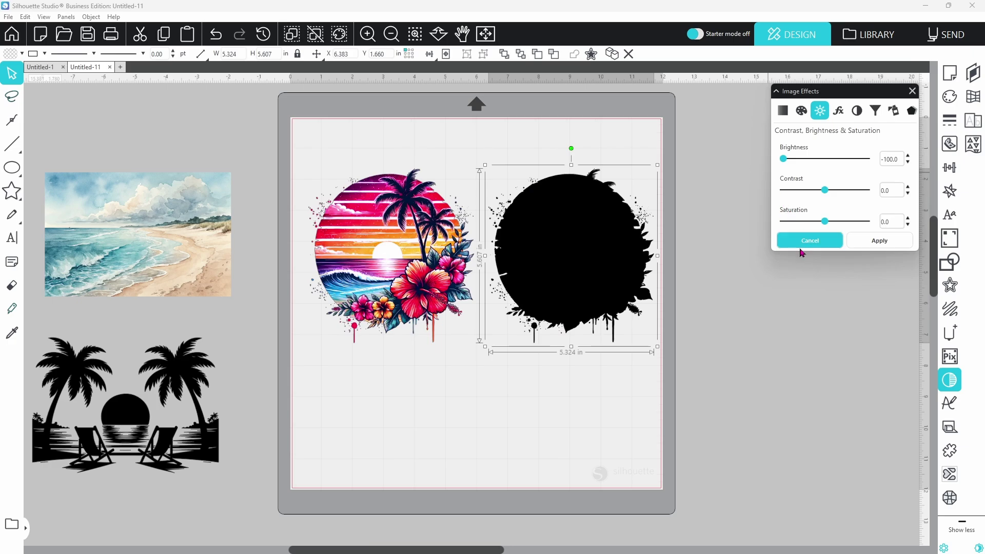
- Discard the brightness change, then preview Contrast at 100 and -100, settling near -7
left_click(798, 244)
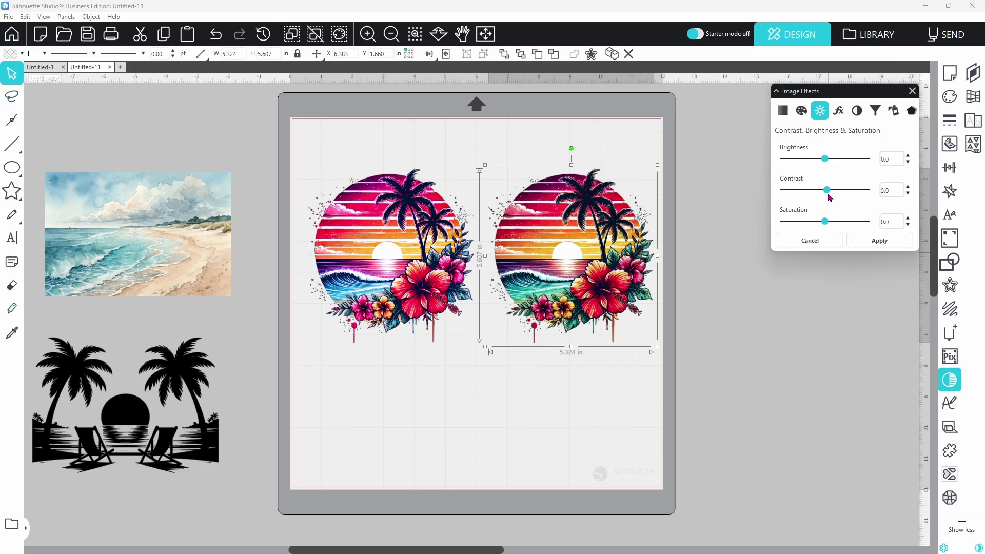
left_click_drag(829, 197, 851, 198)
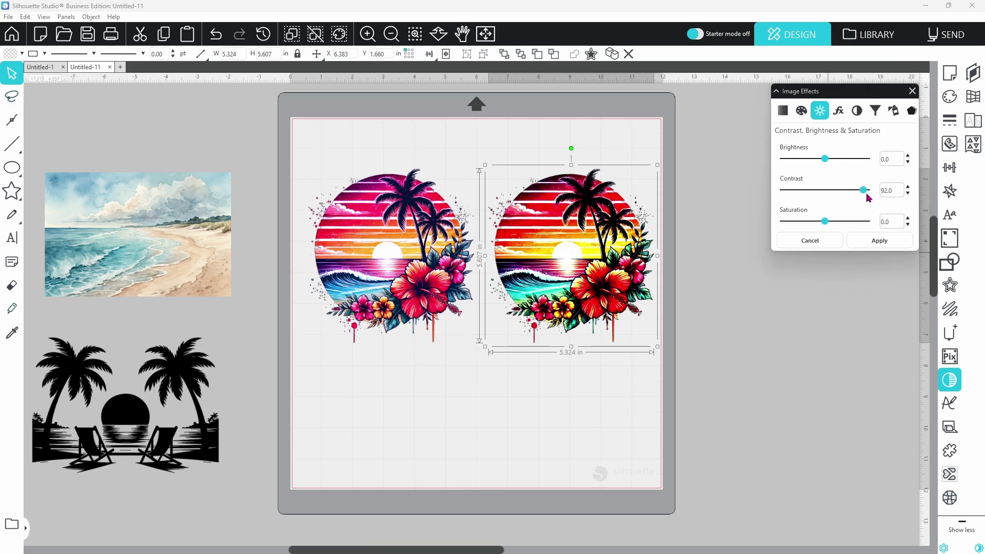
left_click_drag(868, 198, 783, 210)
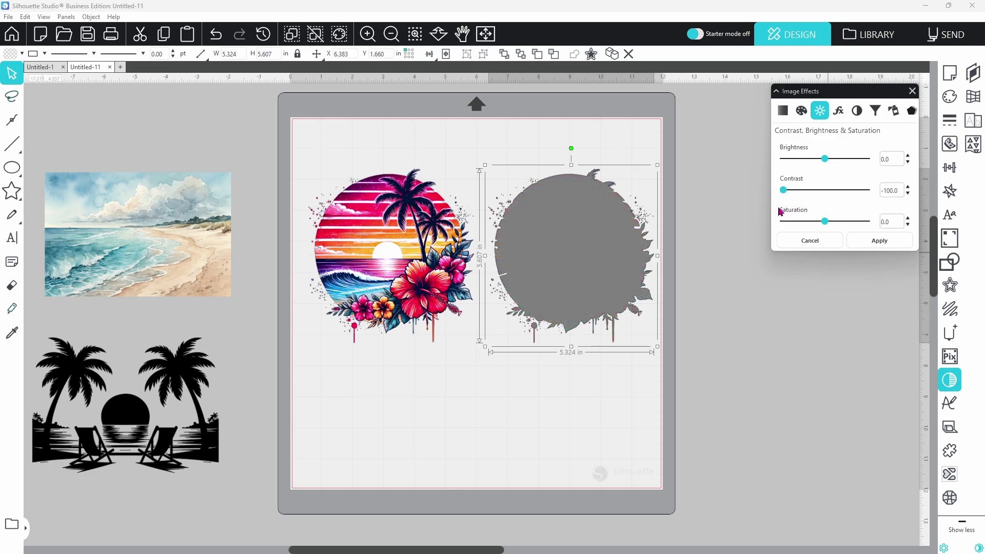
left_click_drag(788, 212, 791, 213)
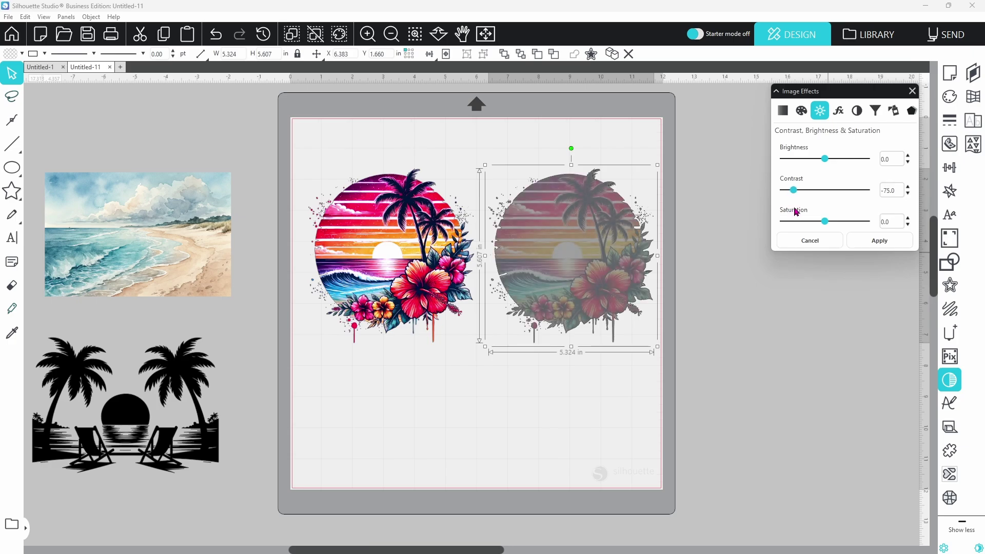
left_click_drag(795, 211, 821, 214)
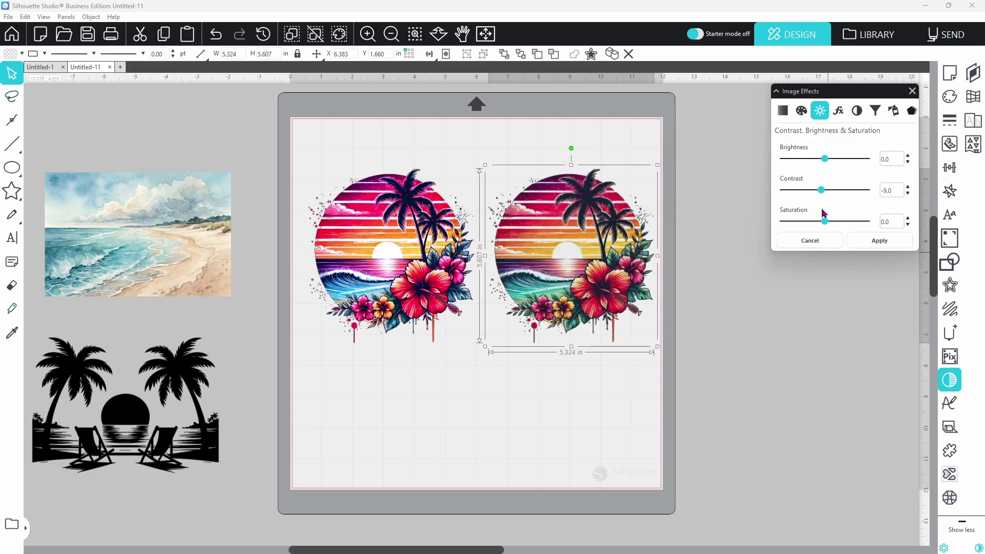
- Reset contrast, then preview Saturation at 100 and then about -93
left_click(827, 245)
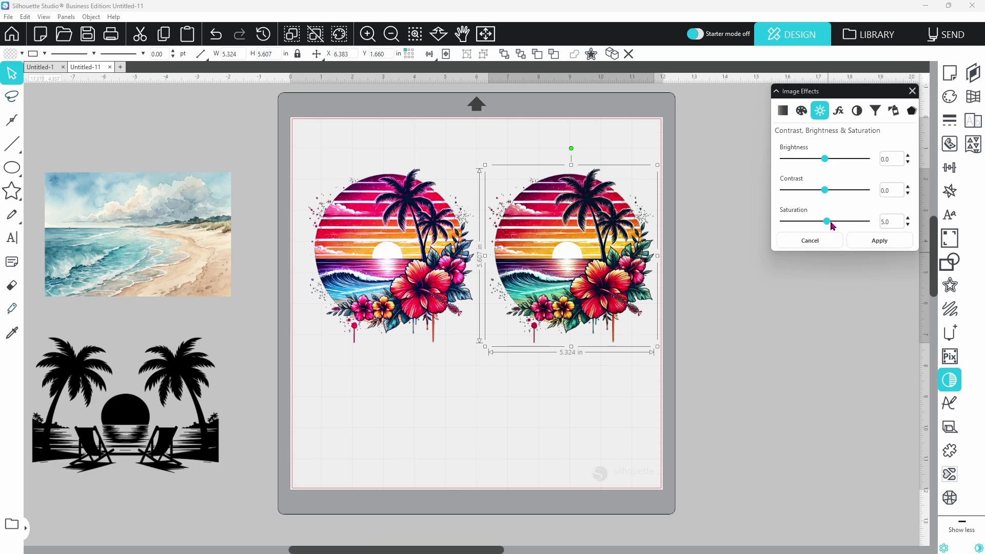
left_click_drag(831, 225, 871, 226)
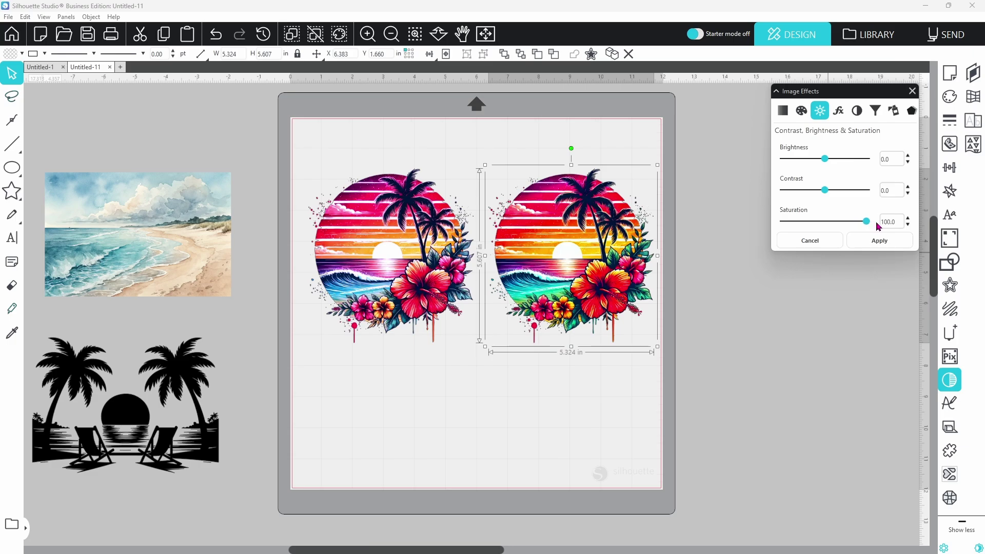
left_click_drag(867, 226, 821, 229)
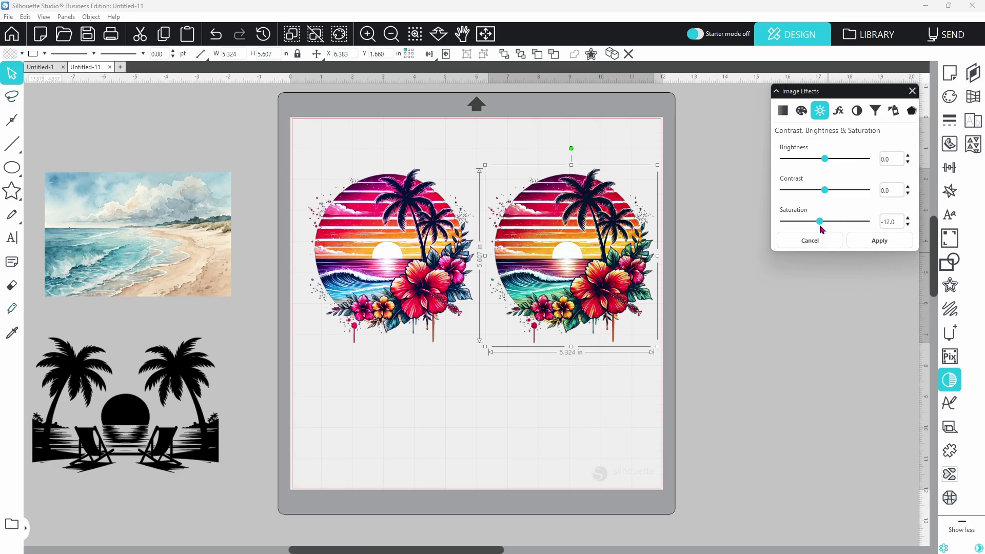
- Discard the saturation change and preview a warmer Colorize Hue on the sunset copy
left_click(782, 234)
left_click(798, 114)
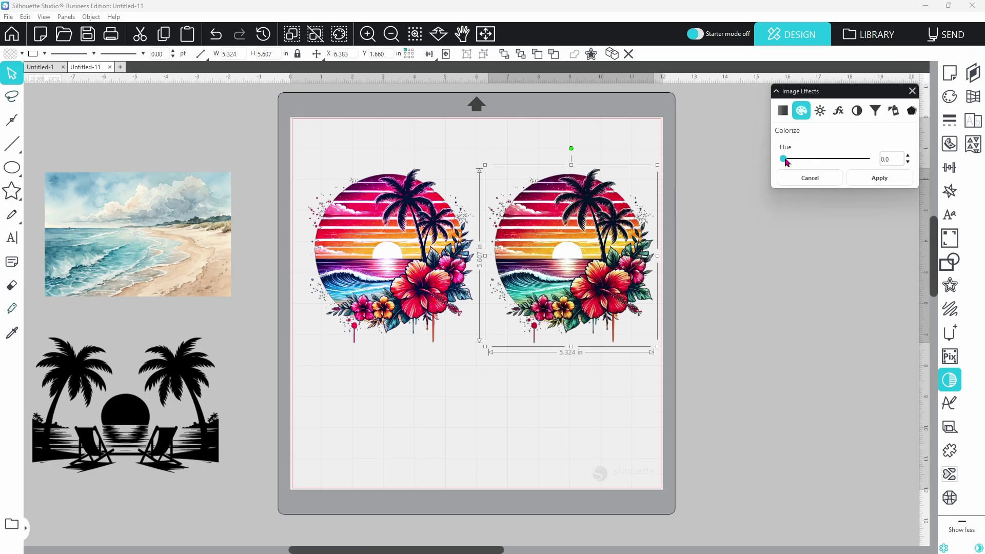
left_click_drag(783, 158, 870, 161)
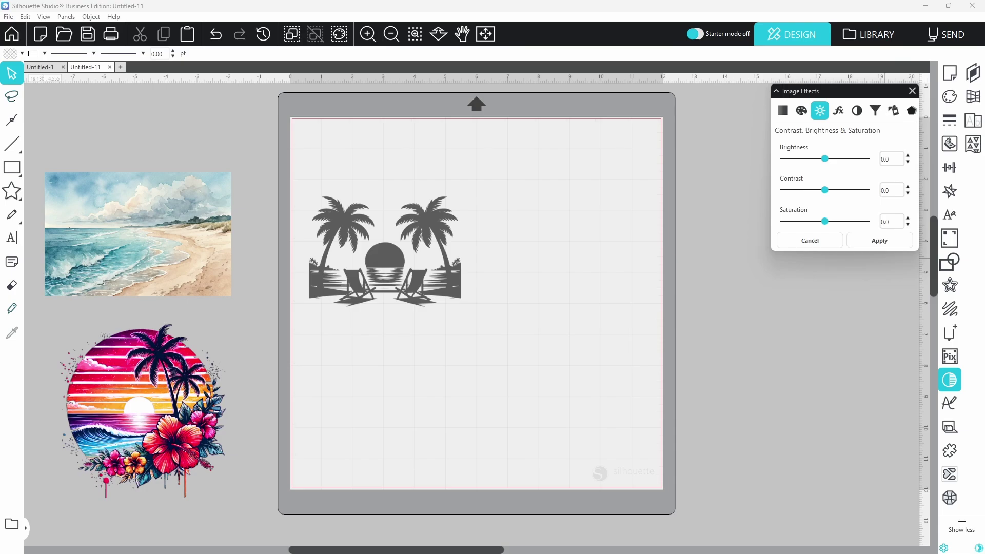
- Duplicate the palm silhouette to the right, set Saturation -100, and preview Contrast high and low
left_click(434, 291)
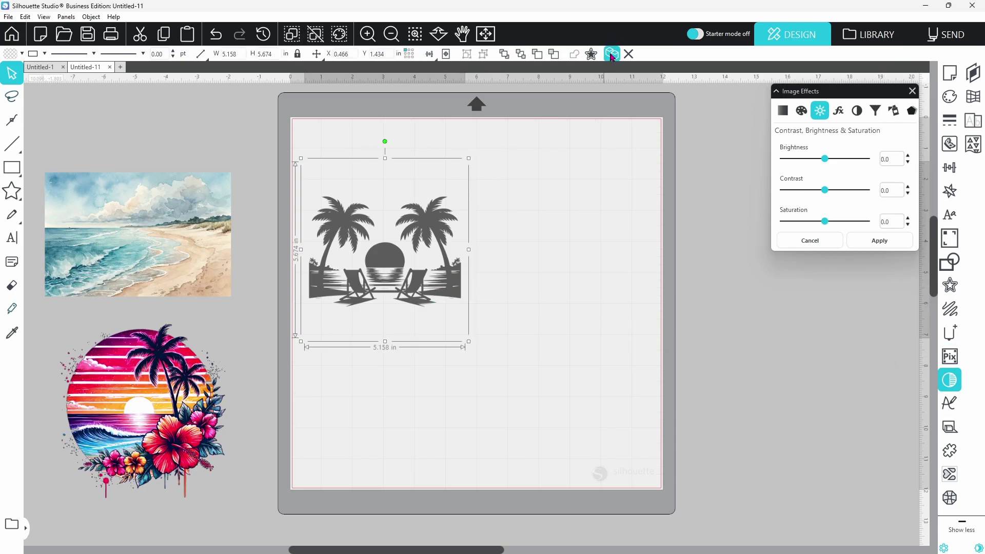
left_click_drag(455, 282, 616, 286)
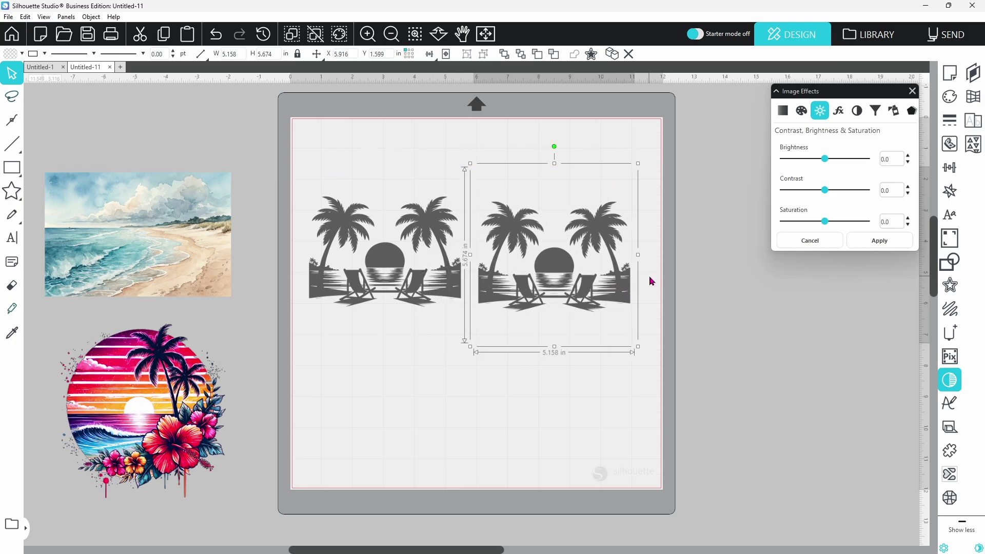
left_click_drag(825, 221, 783, 221)
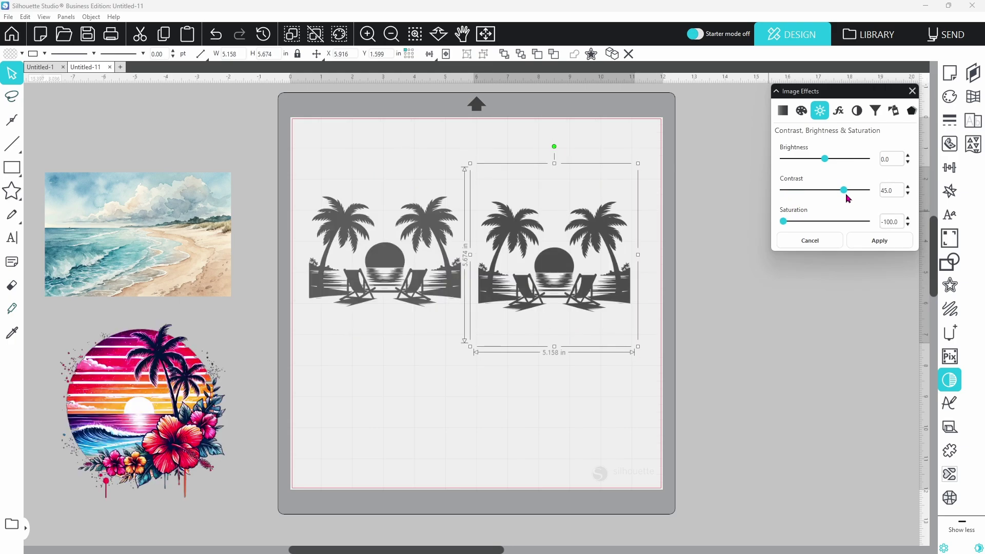
left_click_drag(842, 192, 871, 202)
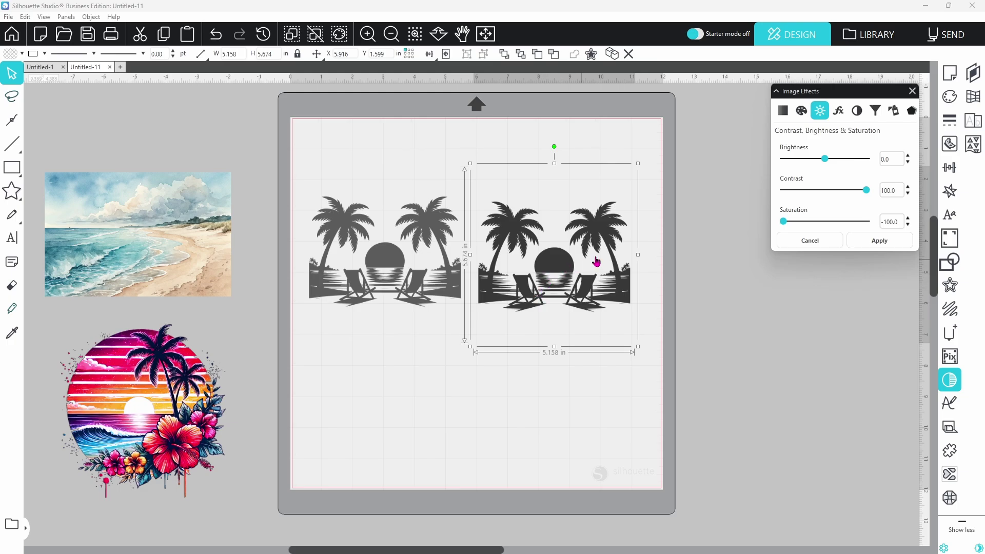
left_click_drag(867, 190, 769, 206)
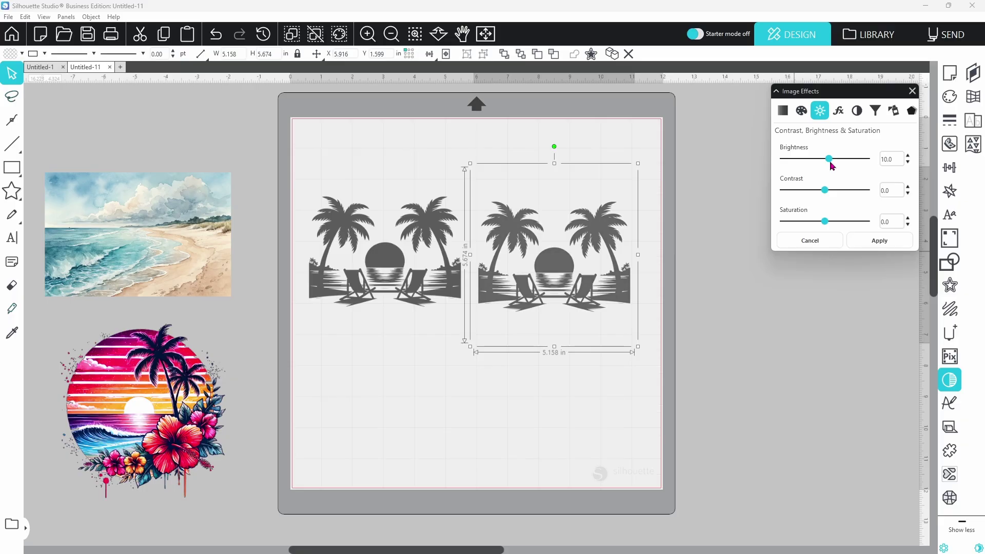
- Lighten the palm silhouette copy to Brightness about 47 and apply it
left_click_drag(829, 161, 846, 168)
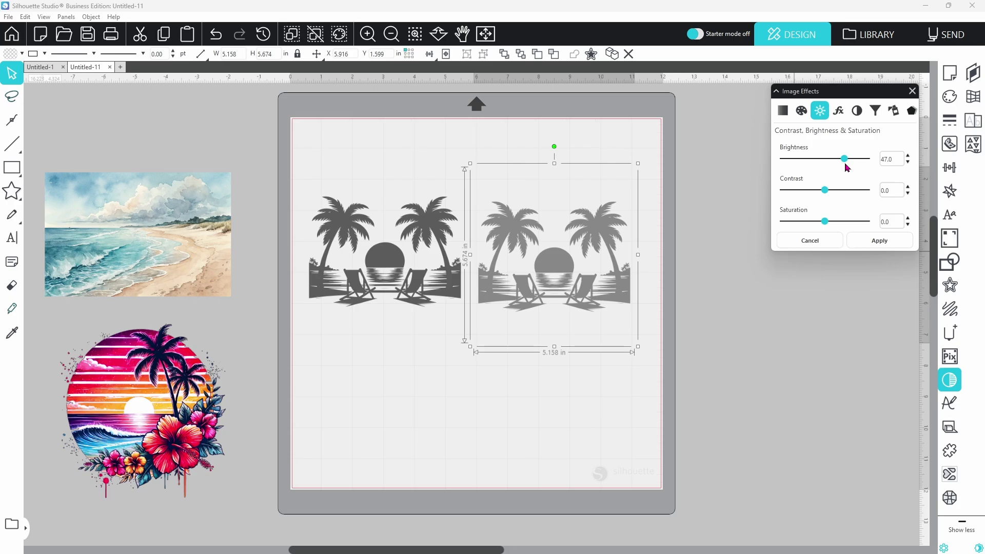
left_click(861, 246)
left_click(894, 112)
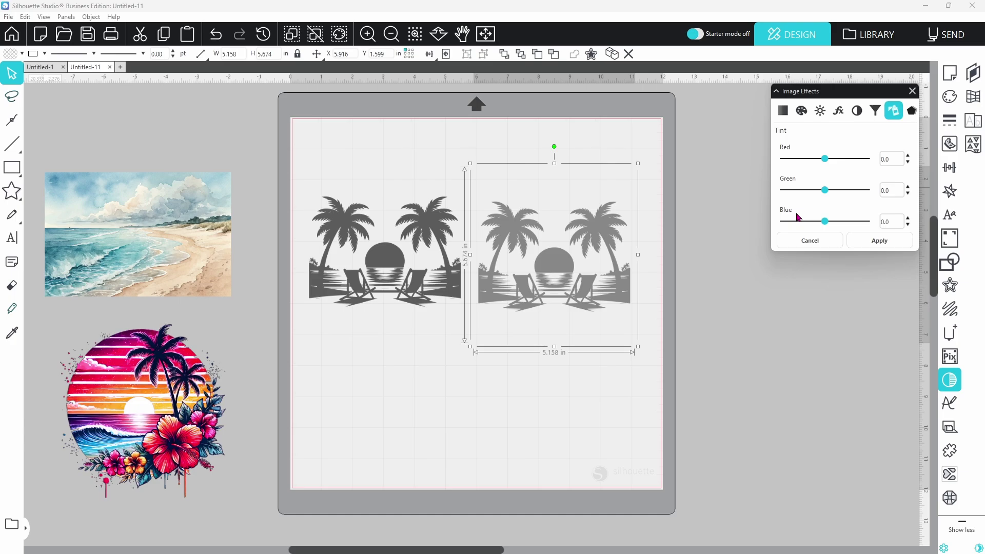
- Apply a Tint of Red about 75, Green 50, Blue 45 to the palm copy
left_click_drag(826, 158, 871, 165)
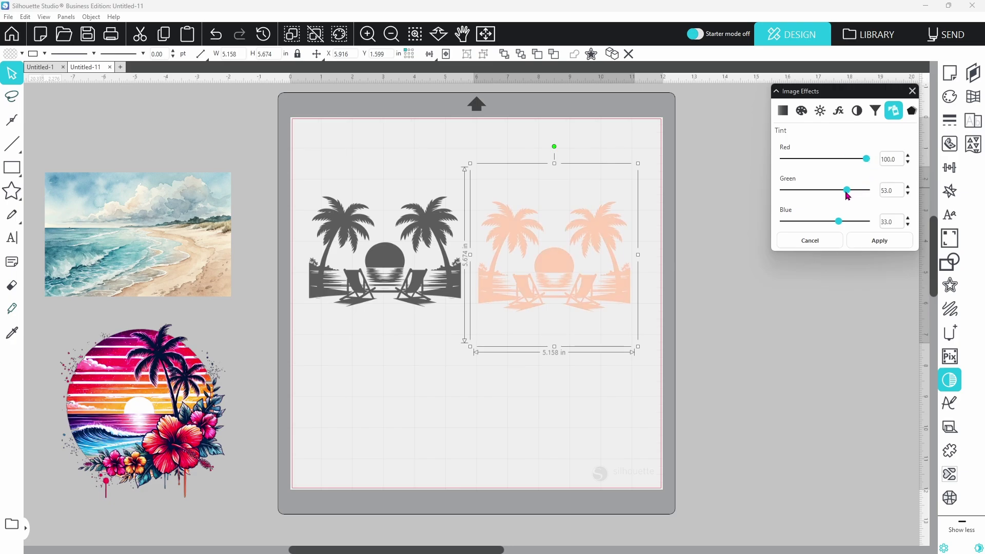
left_click_drag(847, 195, 847, 204)
left_click_drag(838, 221, 843, 230)
left_click(908, 219)
left_click(909, 219)
left_click(908, 219)
left_click_drag(867, 159, 858, 163)
left_click_drag(848, 196, 852, 198)
left_click(798, 311)
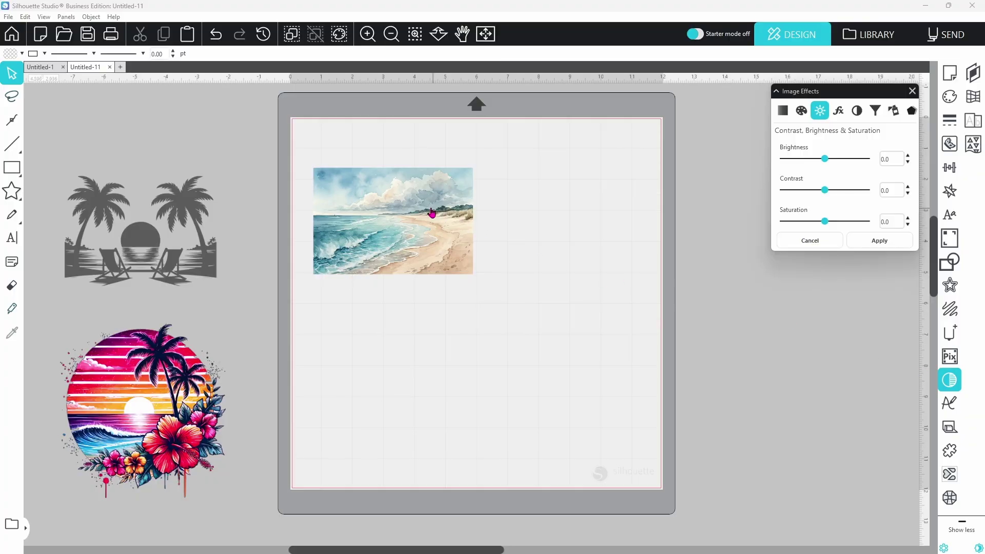
- Duplicate the watercolor beach image and place the copy right of the original
left_click(392, 213)
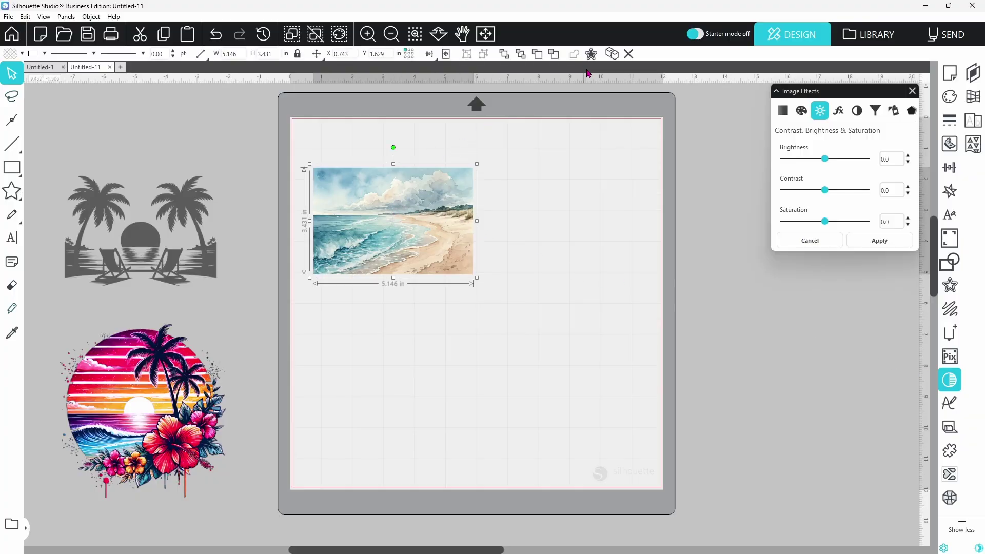
left_click(611, 54)
left_click_drag(403, 226, 564, 223)
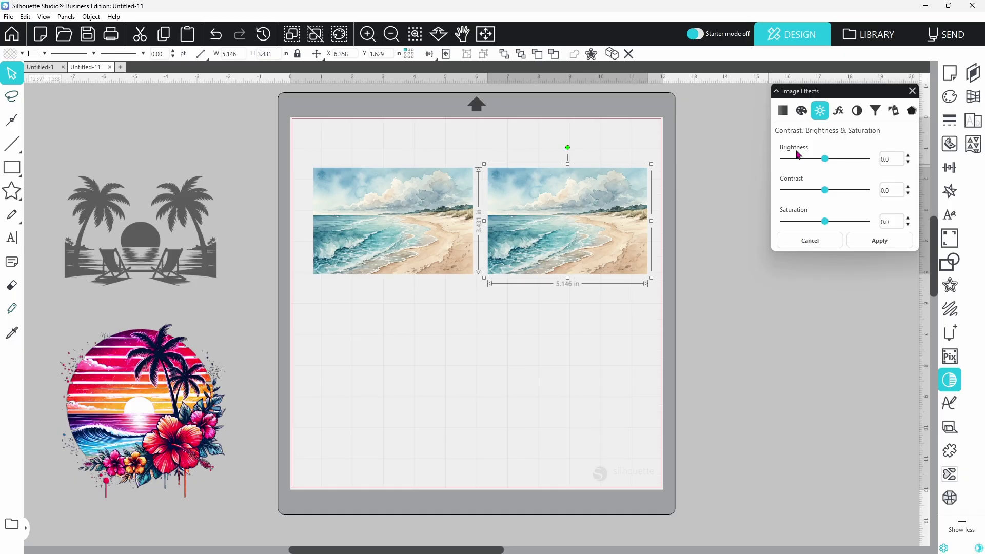
- Preview lower and higher Gamma values on the beach copy
left_click(839, 112)
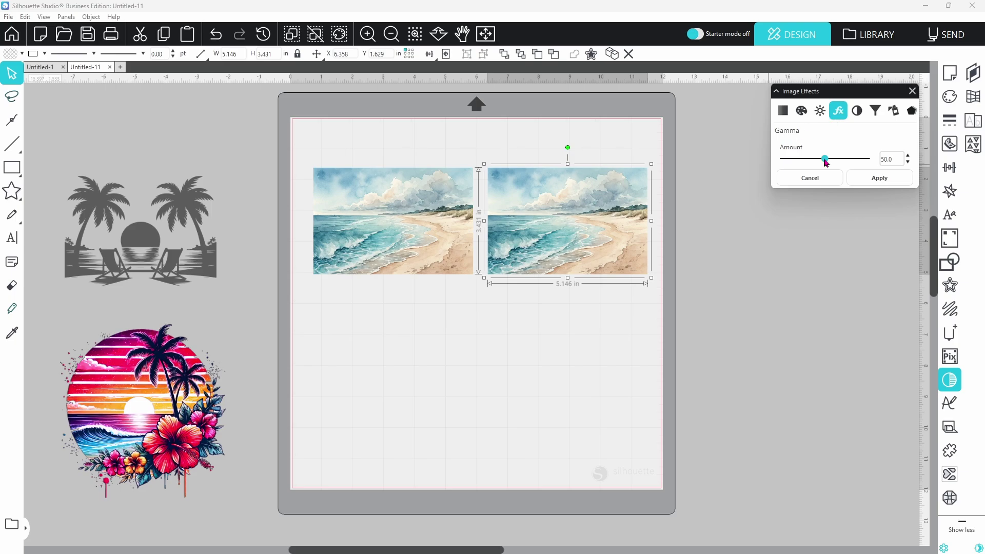
left_click_drag(825, 161, 797, 163)
mouse_move(824, 159)
left_mouse_down()
mouse_move(795, 163)
mouse_move(850, 168)
mouse_move(790, 164)
mouse_move(865, 162)
left_mouse_up()
left_click(801, 111)
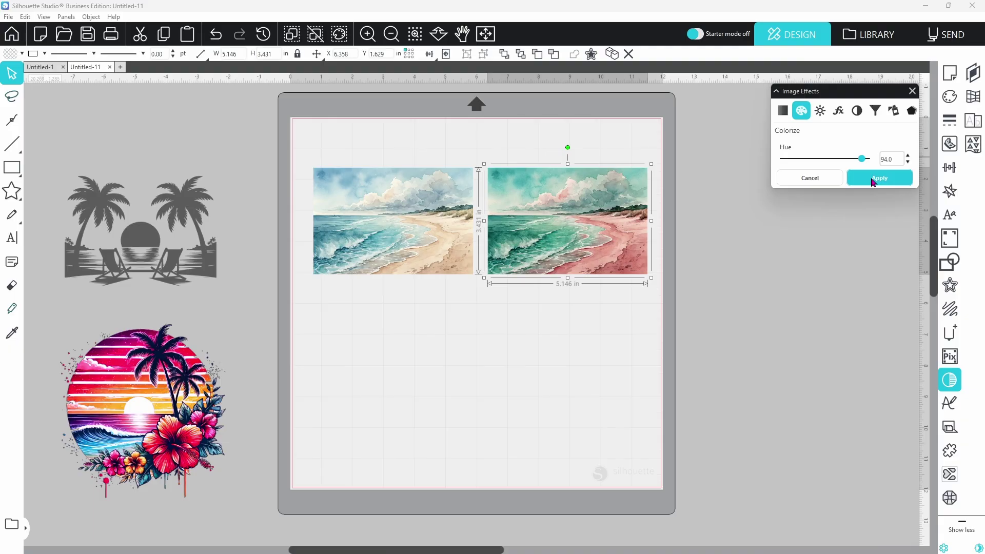
- Apply the hue shift, then brighten, soften contrast and desaturate the beach copy, and apply
left_click(874, 179)
left_click(820, 111)
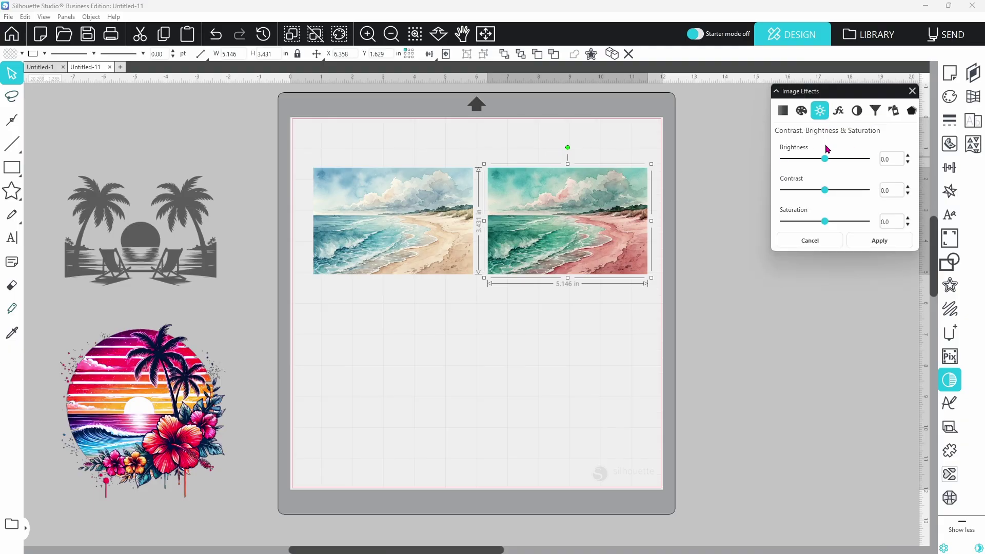
mouse_move(826, 161)
left_mouse_down()
mouse_move(845, 166)
mouse_move(803, 194)
left_mouse_up()
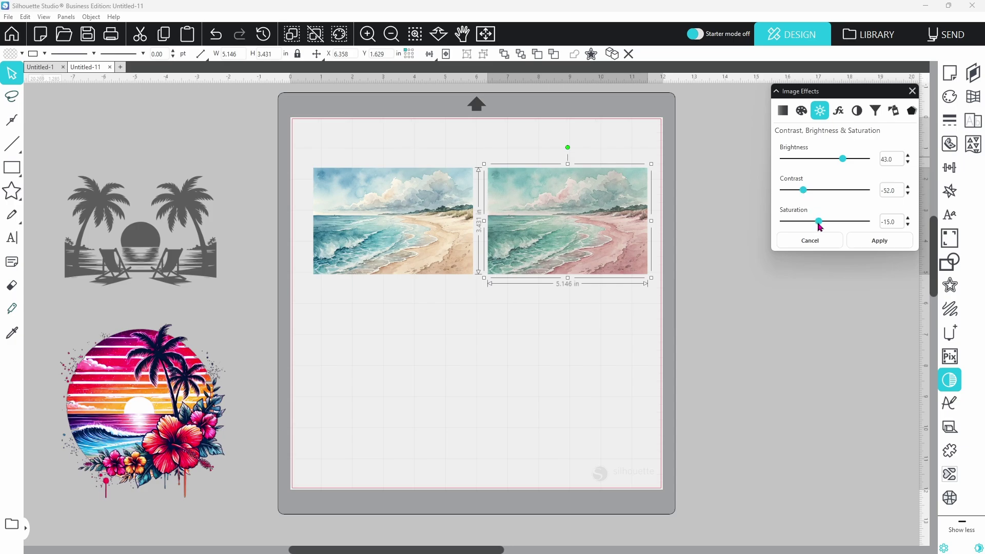
left_click_drag(818, 221, 811, 222)
left_click_drag(845, 162, 846, 164)
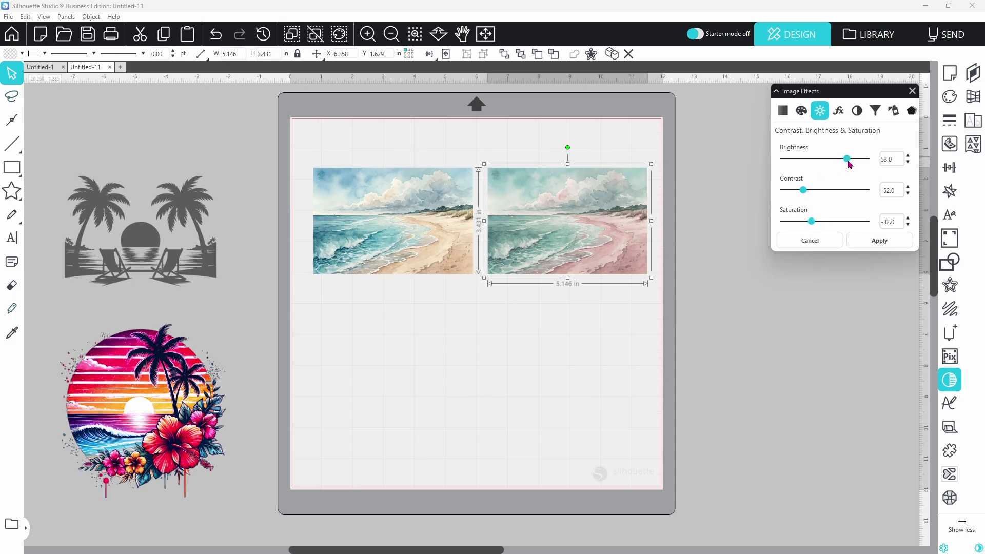
left_click_drag(803, 190, 807, 191)
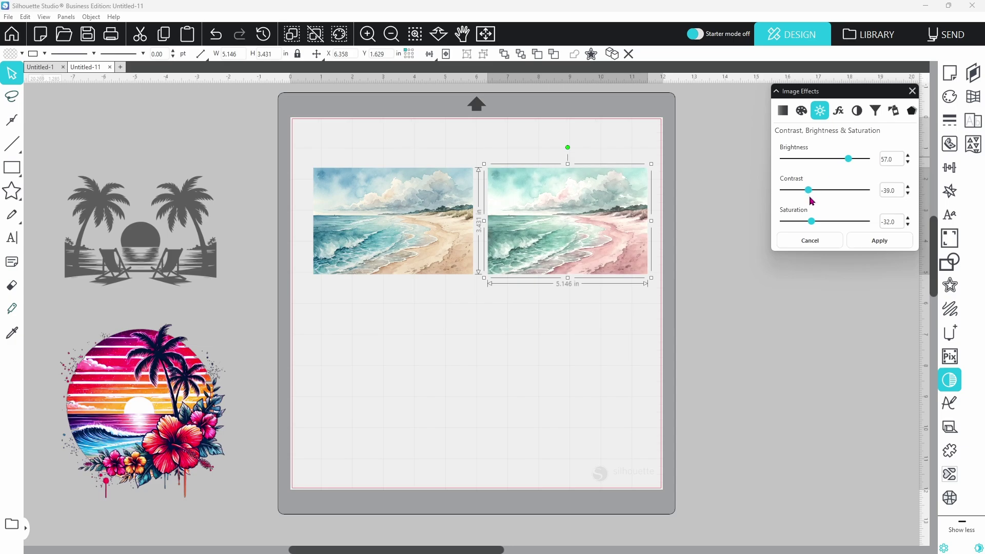
left_click(860, 244)
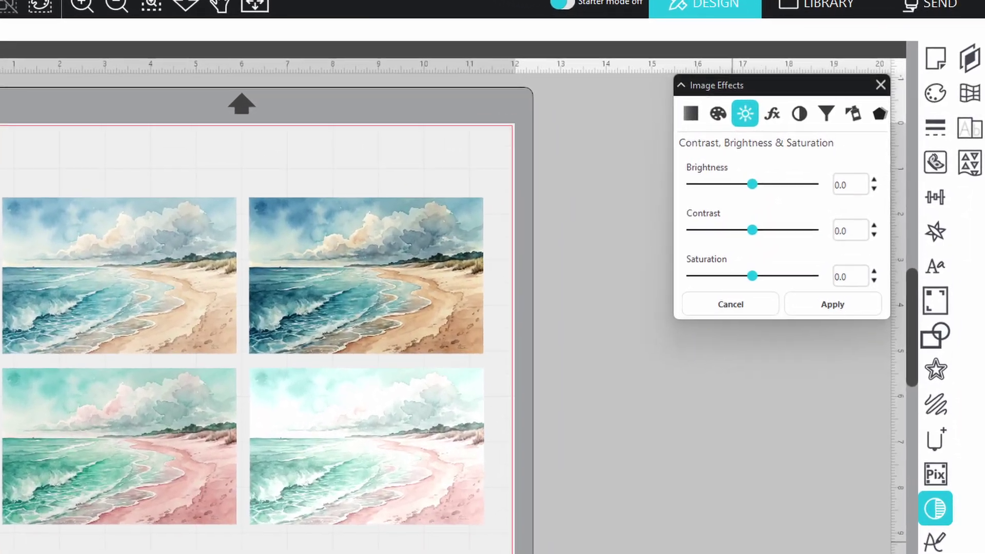
- Bring up the Tint adjustment panel for the selected image
left_click(852, 114)
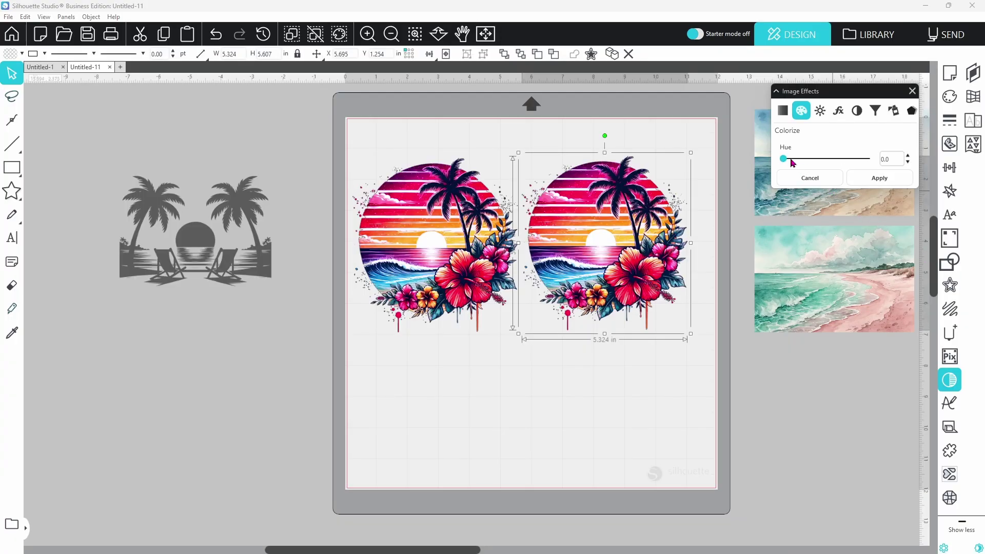
- Shift the sunset copy's hue toward yellow, then green and purple, and brighten it
left_click_drag(785, 161, 805, 168)
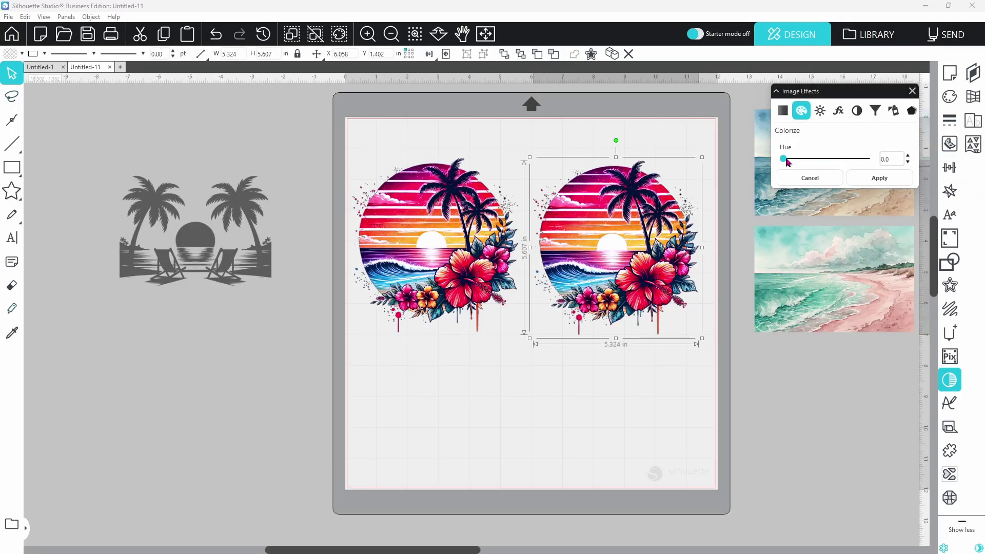
left_click_drag(784, 159, 811, 160)
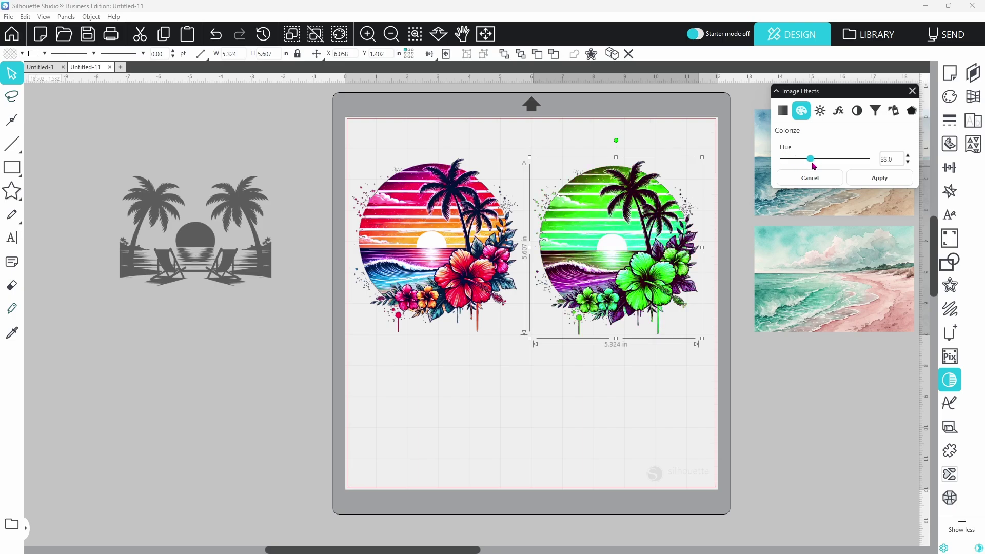
left_click(821, 112)
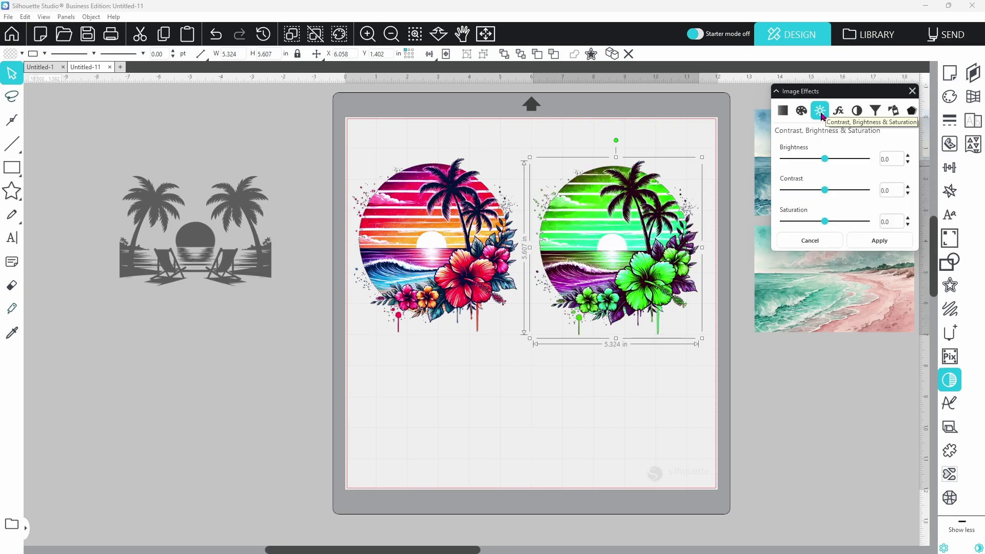
mouse_move(825, 159)
left_mouse_down()
mouse_move(838, 159)
mouse_move(807, 162)
mouse_move(843, 171)
left_mouse_up()
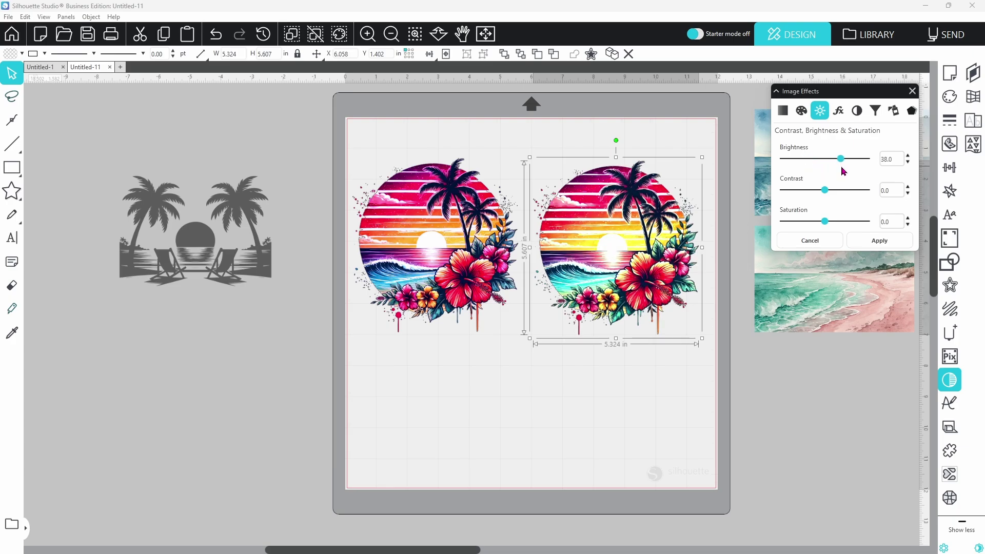
- Reapply the green and purple hue to the sunset copy and retest its brightness
left_click(803, 115)
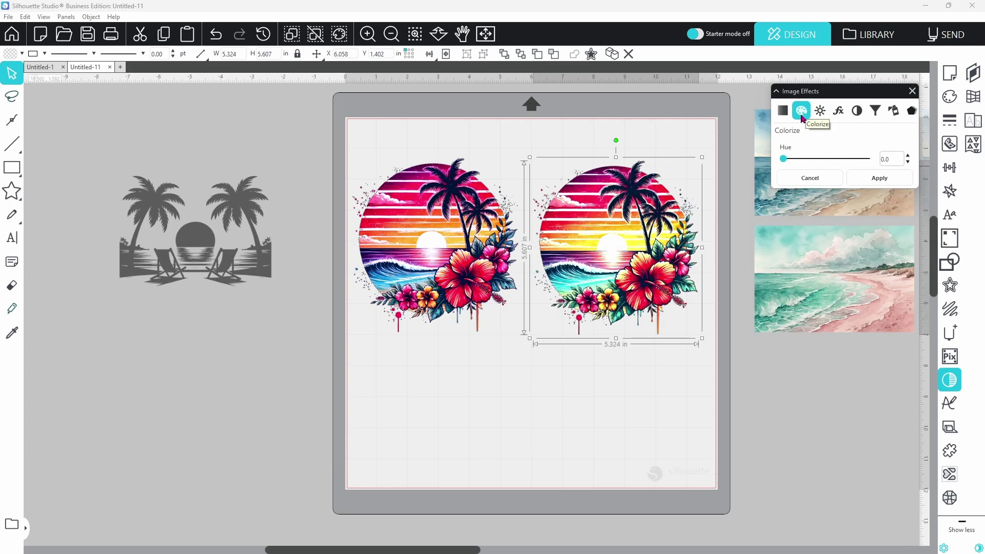
left_click_drag(784, 159, 811, 158)
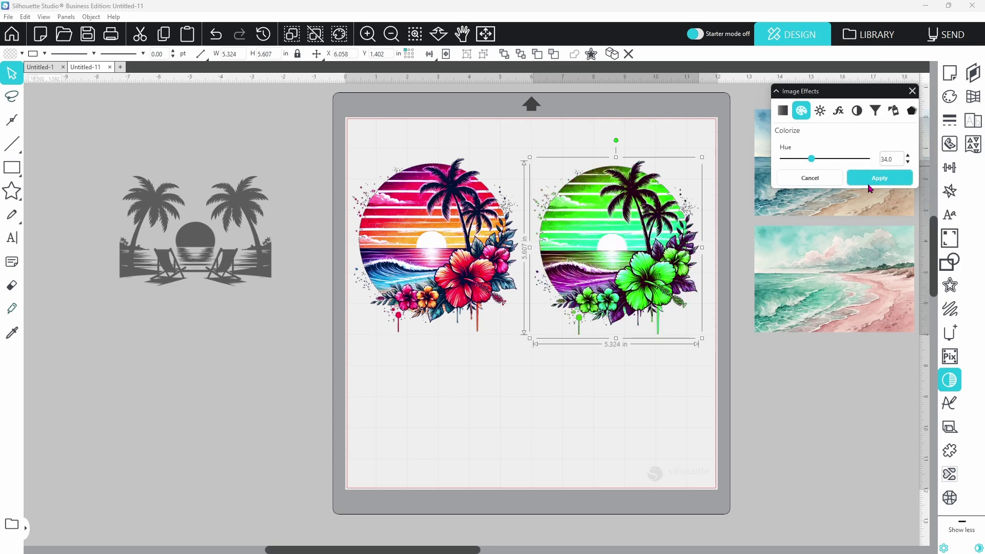
left_click(820, 111)
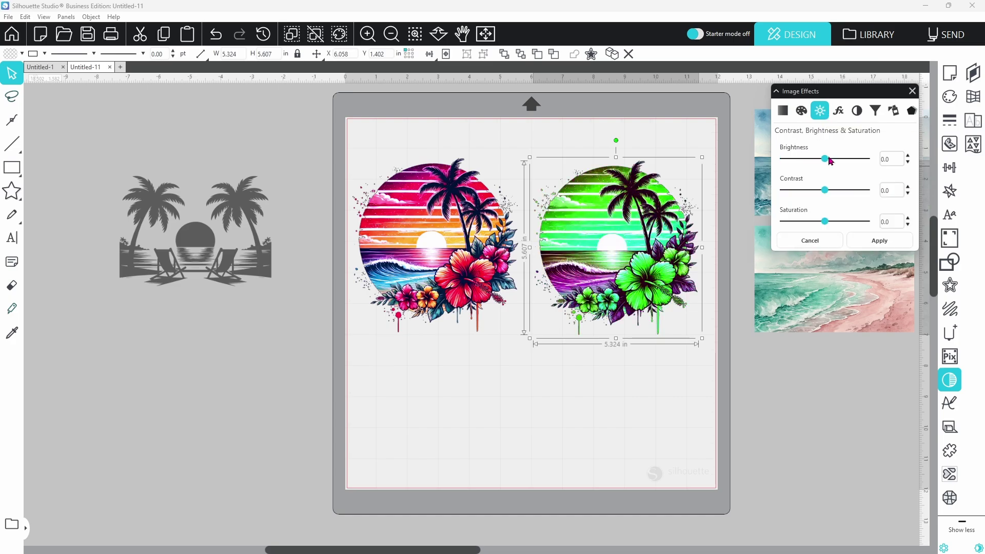
mouse_move(831, 164)
left_mouse_down()
mouse_move(840, 158)
mouse_move(807, 163)
mouse_move(829, 171)
left_mouse_up()
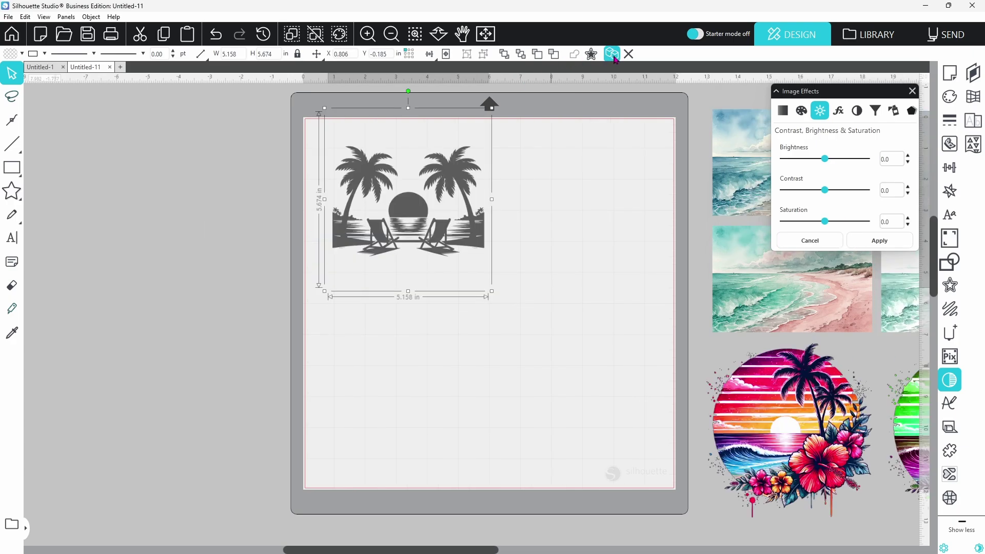
- Duplicate the palm silhouette, place the copy on the right, and tint it red at 100
mouse_move(471, 219)
left_mouse_down()
mouse_move(502, 243)
mouse_move(649, 237)
left_mouse_up()
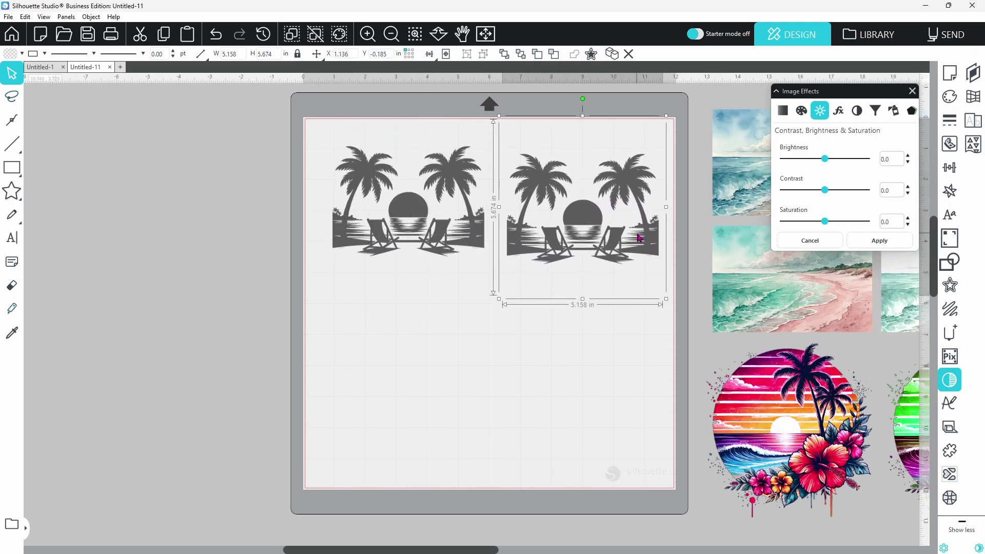
left_click_drag(824, 159, 835, 159)
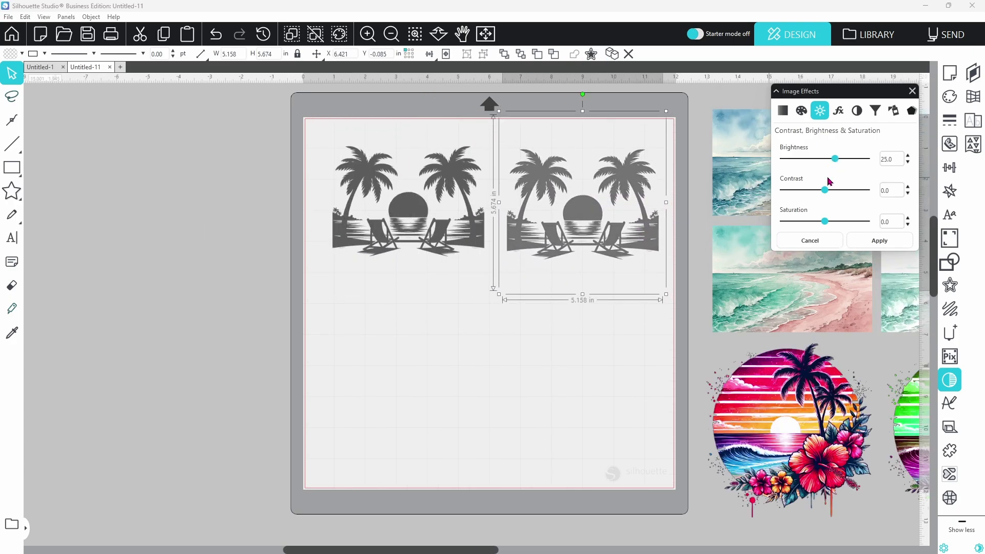
left_click_drag(842, 162, 853, 167)
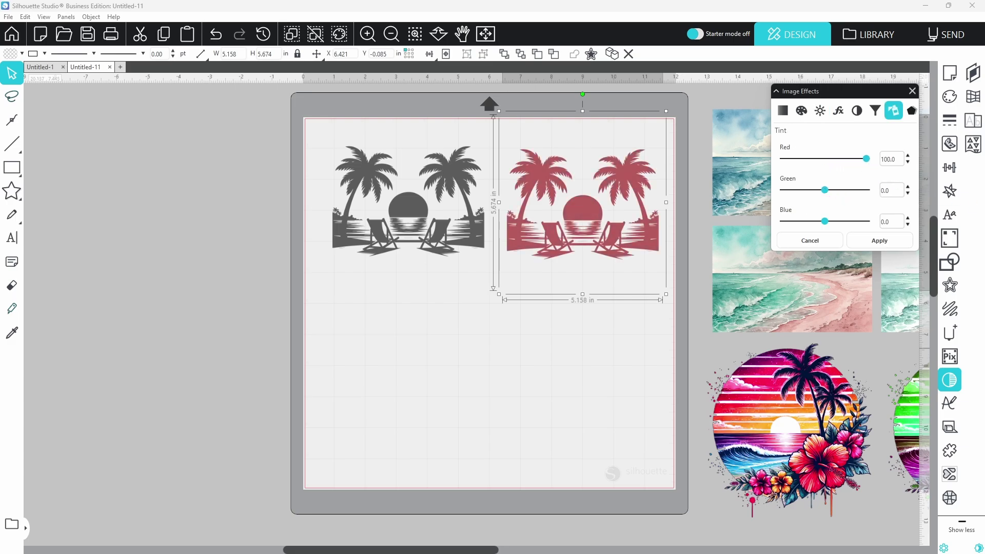
left_click(8, 16)
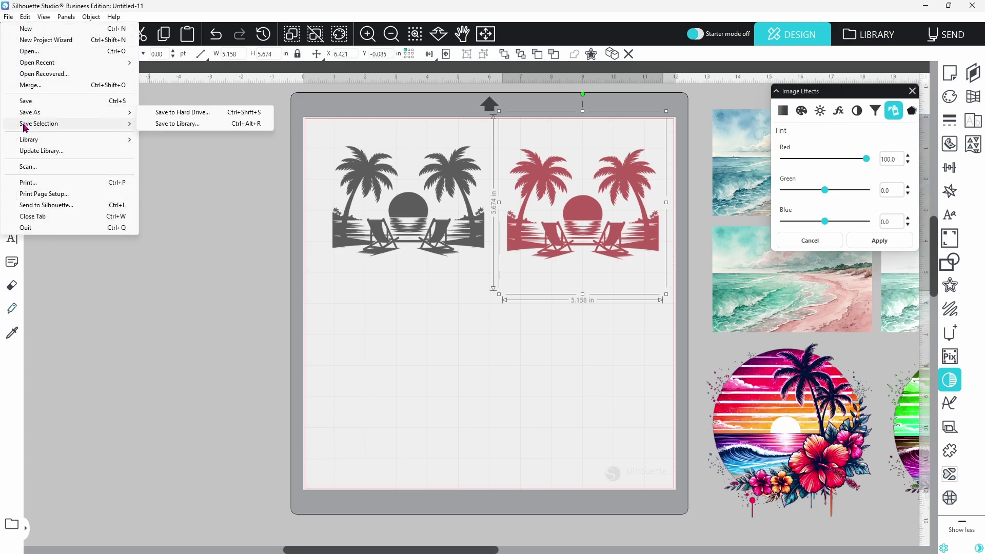
mouse_move(39, 123)
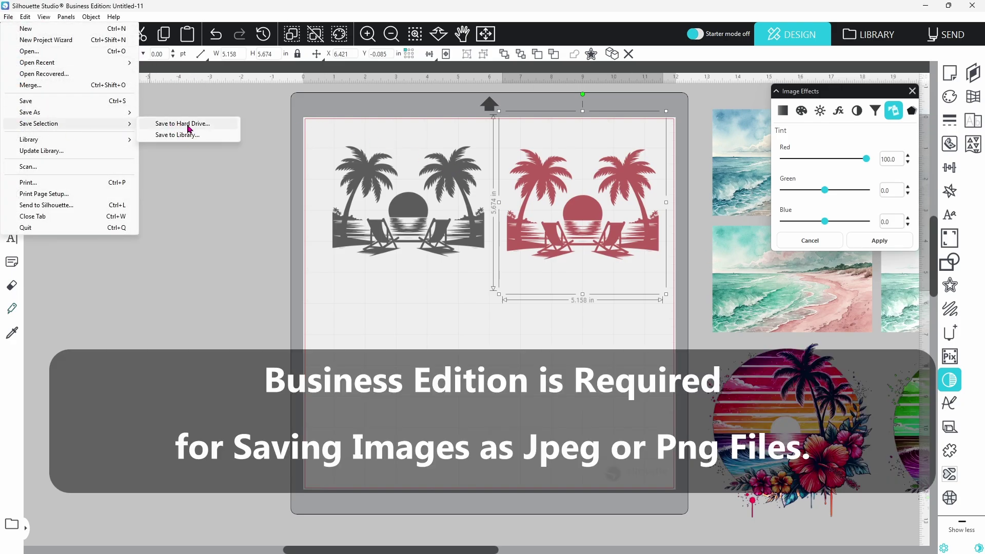
- Save the selection to the hard drive as 'Sunset' with JPEG as the file type
left_click(189, 128)
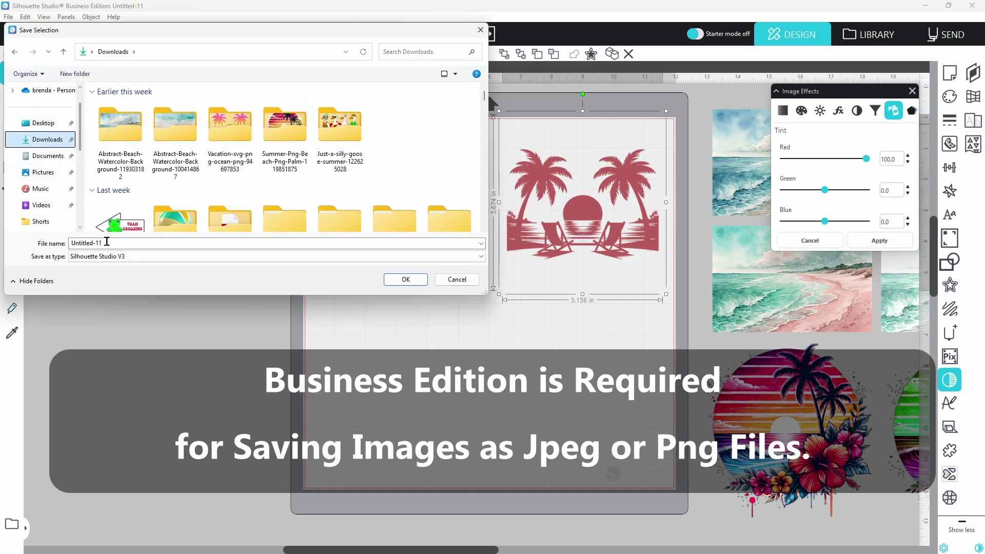
type("Sunset")
left_click(92, 256)
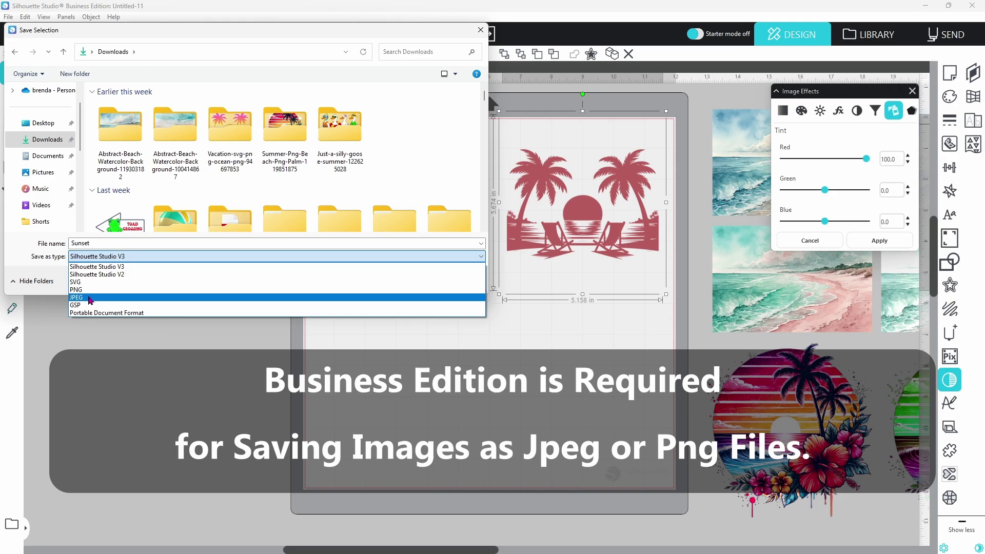
left_click(89, 297)
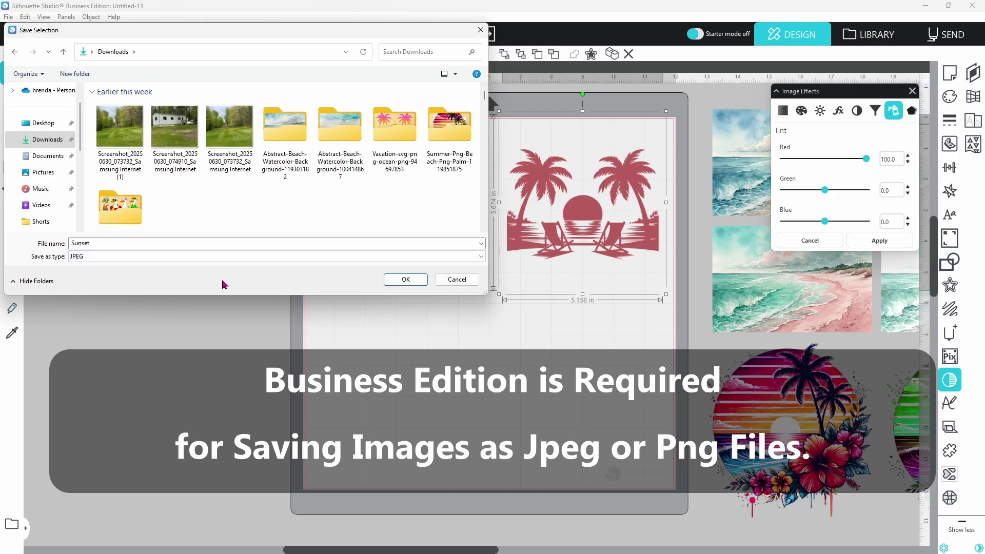